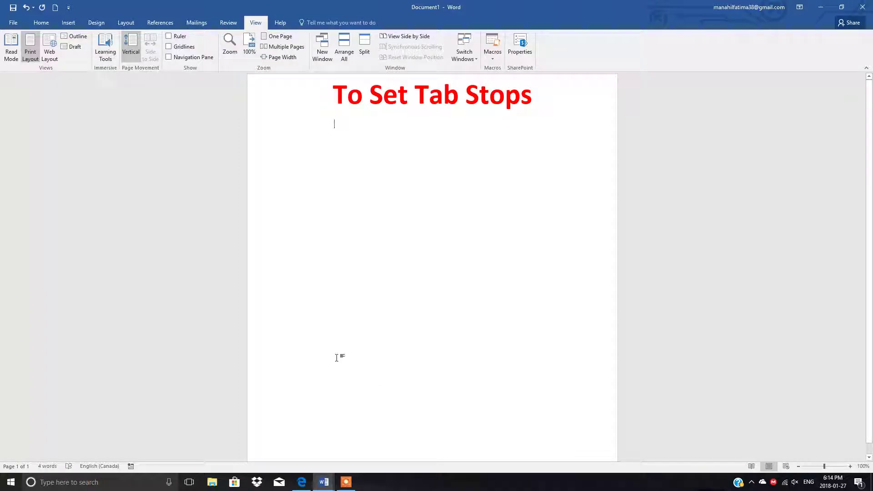
Step: Switch to the Letter 196 document and display its ruler
{"action": "mouse_move", "coordinate": [326, 487]}
{"action": "left_click", "coordinate": [367, 461]}
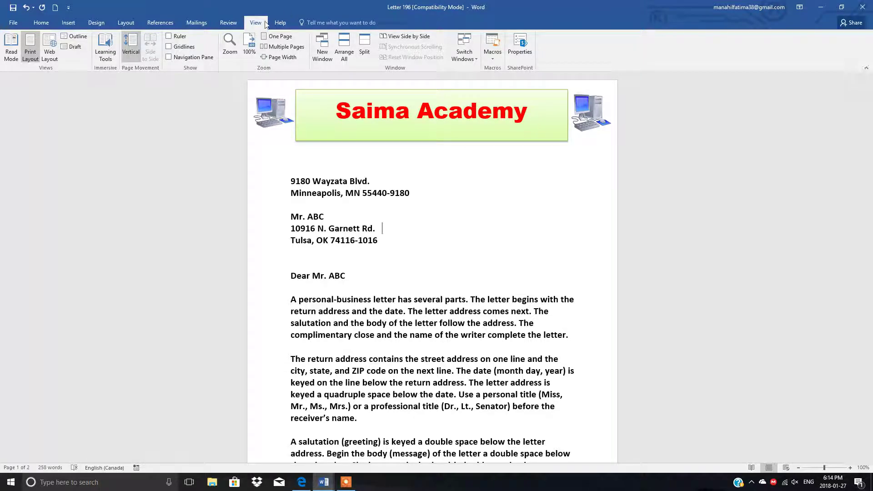
{"action": "left_click", "coordinate": [229, 22]}
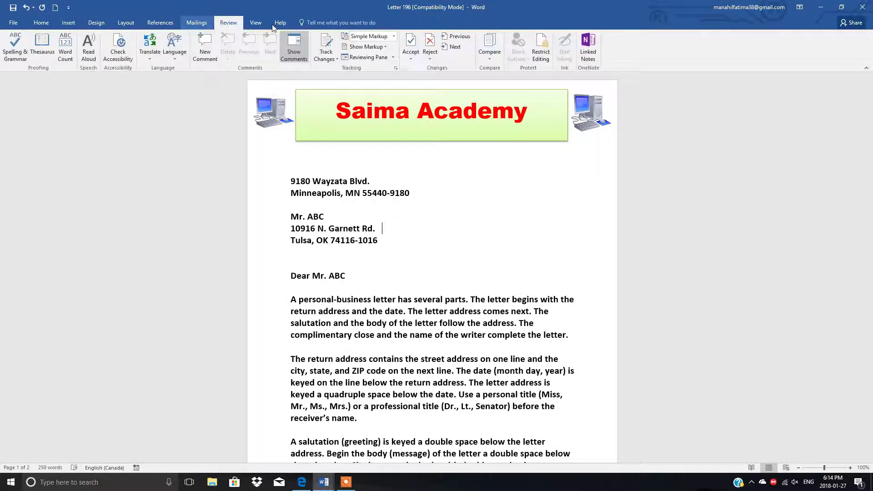
{"action": "left_click", "coordinate": [256, 24]}
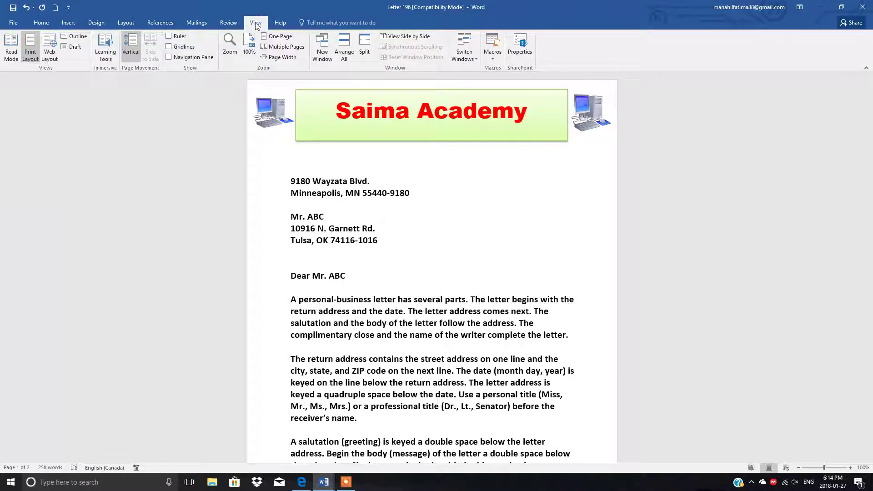
{"action": "left_click", "coordinate": [169, 36]}
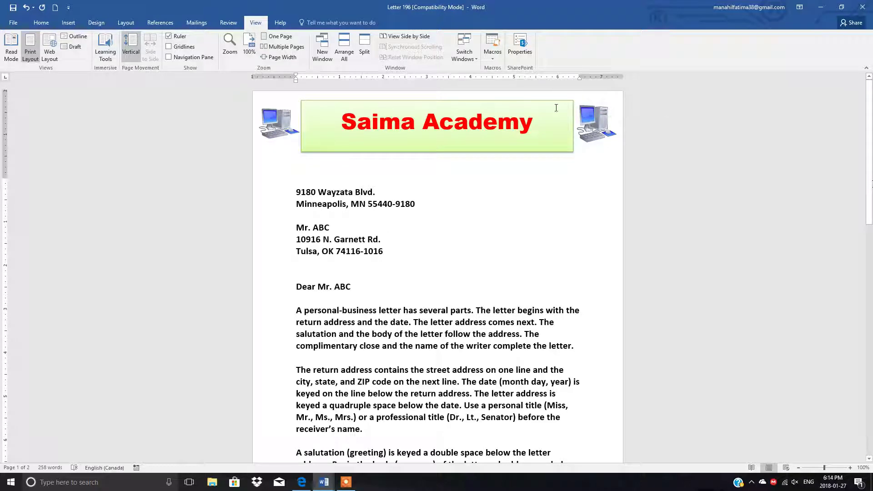
Step: Cycle through all the tab stop types in the ruler's tab selector, ending back on the left tab
{"action": "left_click", "coordinate": [5, 79]}
{"action": "left_click", "coordinate": [6, 79]}
{"action": "left_click", "coordinate": [6, 79]}
{"action": "left_click", "coordinate": [6, 79]}
{"action": "left_click", "coordinate": [6, 79]}
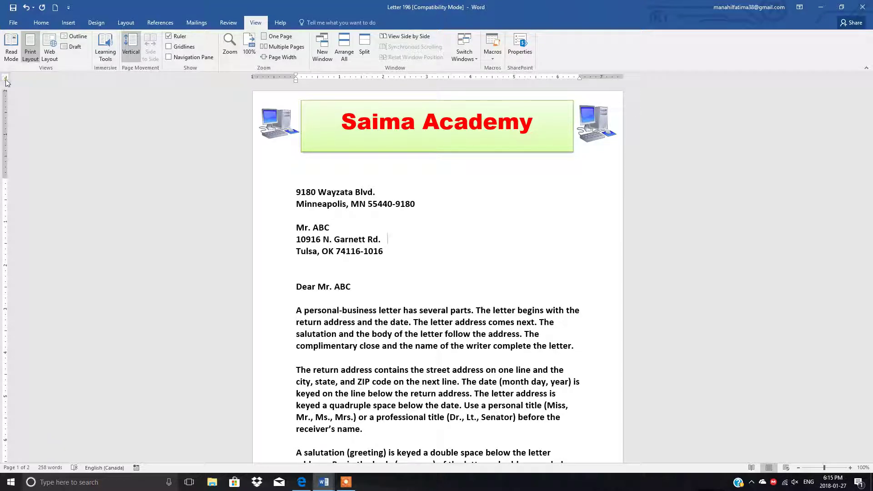
{"action": "left_click", "coordinate": [5, 79]}
{"action": "left_click", "coordinate": [5, 80]}
{"action": "left_click", "coordinate": [6, 79]}
{"action": "left_click", "coordinate": [5, 79]}
{"action": "left_click", "coordinate": [6, 80]}
{"action": "left_click", "coordinate": [5, 80]}
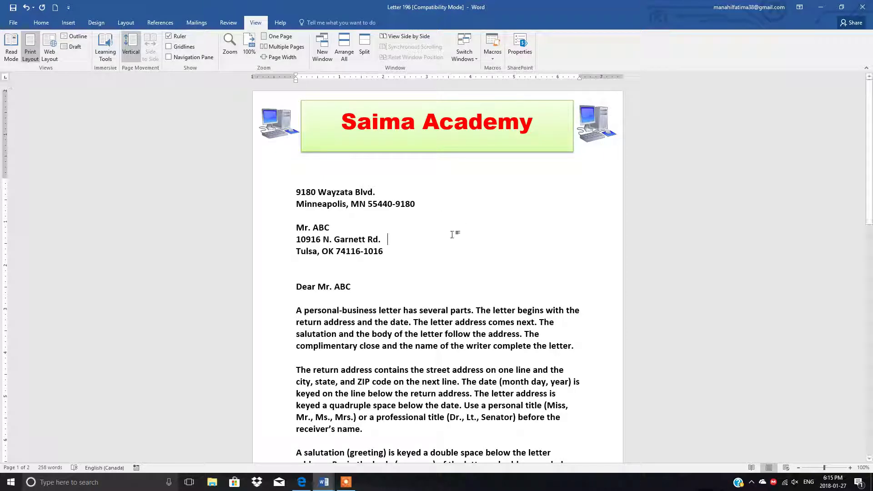
Step: Insert four blank lines after the first body paragraph of the letter
{"action": "left_click", "coordinate": [585, 347]}
{"action": "key", "text": "Return"}
{"action": "key", "text": "Return"}
{"action": "key", "text": "Return"}
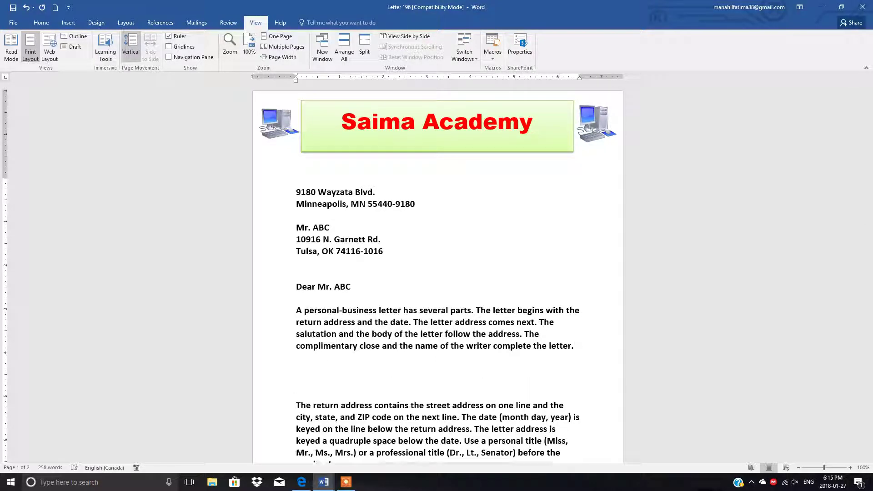
{"action": "key", "text": "Return"}
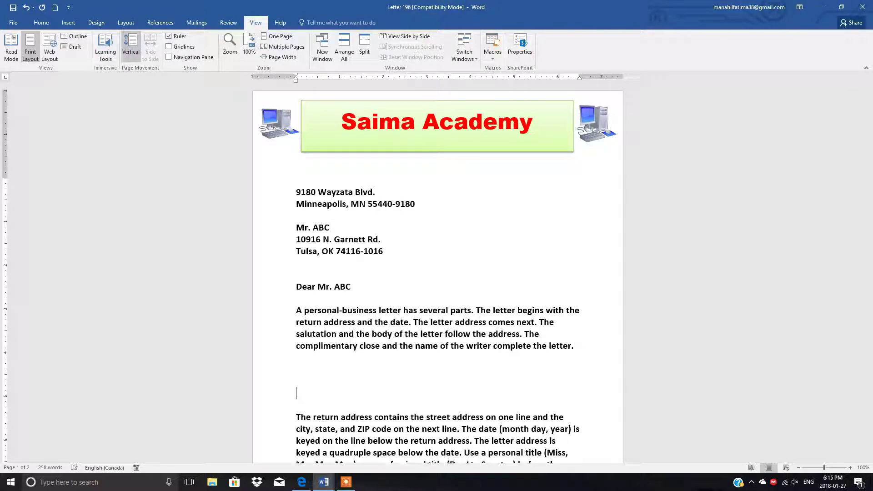
Step: Enter the first list line below that paragraph, with a person's full name and "Accountant" separated by a tab
{"action": "left_click", "coordinate": [301, 366]}
{"action": "type", "text": "Car"}
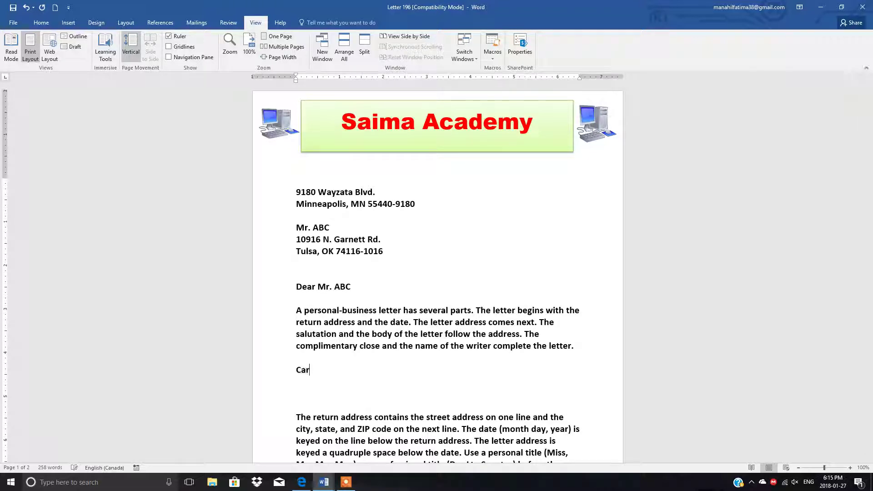
{"action": "type", "text": "la Moose"}
{"action": "type", "text": "Accountan"}
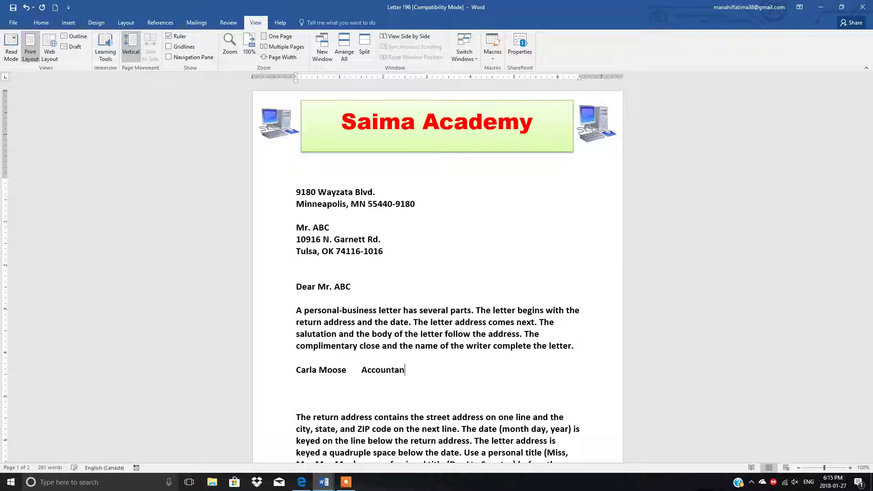
{"action": "type", "text": "t"}
{"action": "key", "text": "Return"}
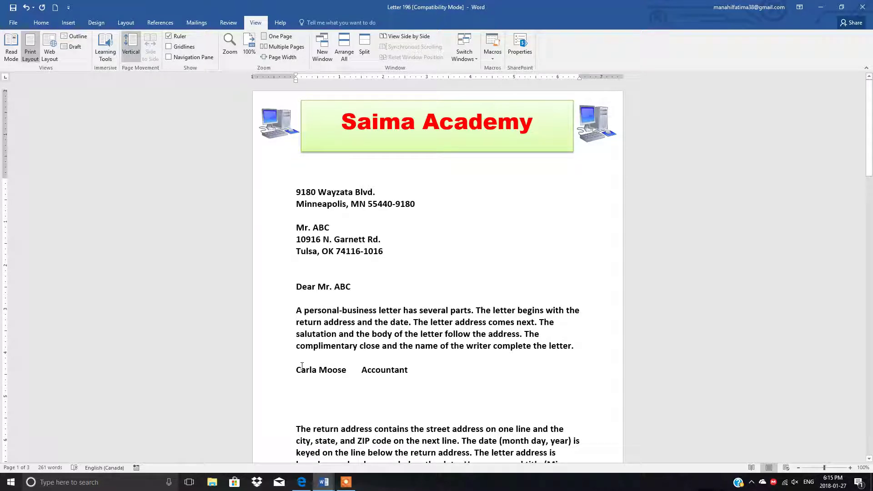
Step: Add three more tab-separated list lines, pairing a person's name with "Instructor", "Doctor" and "Engineer" respectively
{"action": "type", "text": "Raj\t"}
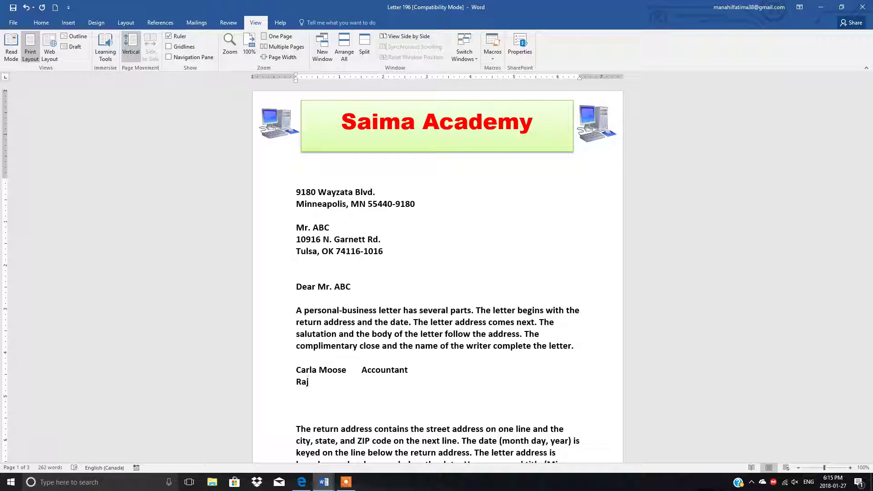
{"action": "type", "text": "Instructor"}
{"action": "key", "text": "Return"}
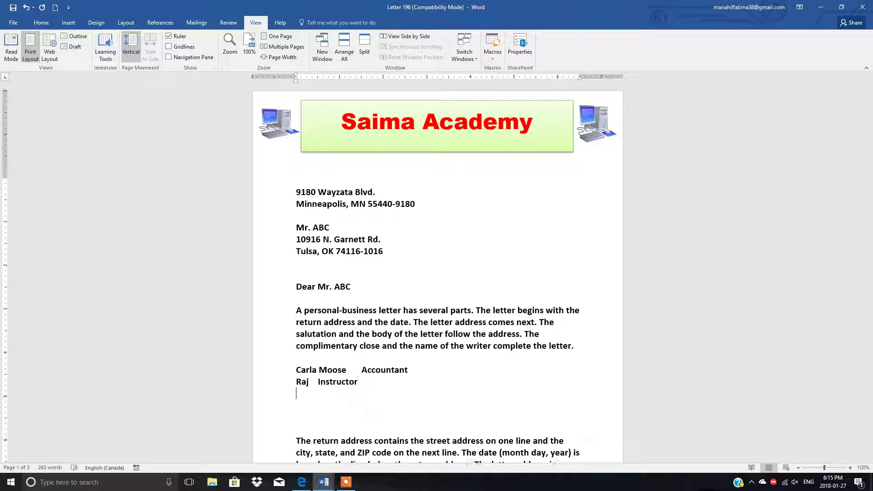
{"action": "type", "text": "Ashlay Henry\tDoct"}
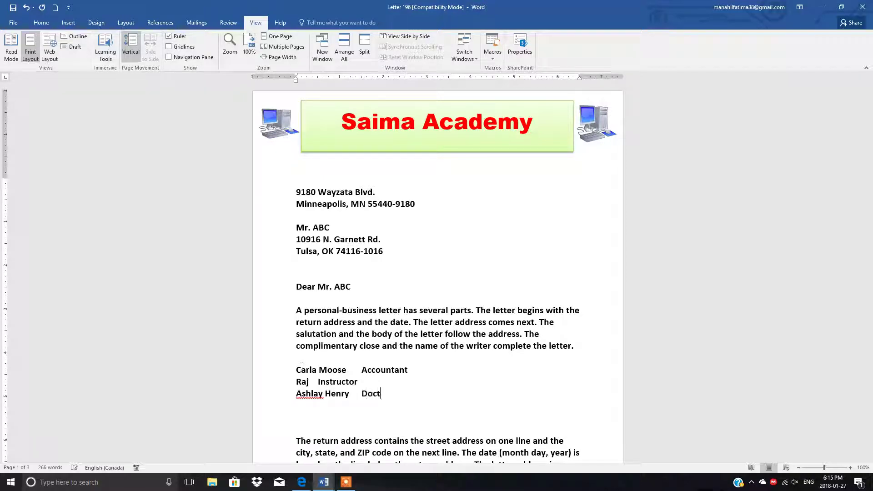
{"action": "type", "text": "or"}
{"action": "key", "text": "Return"}
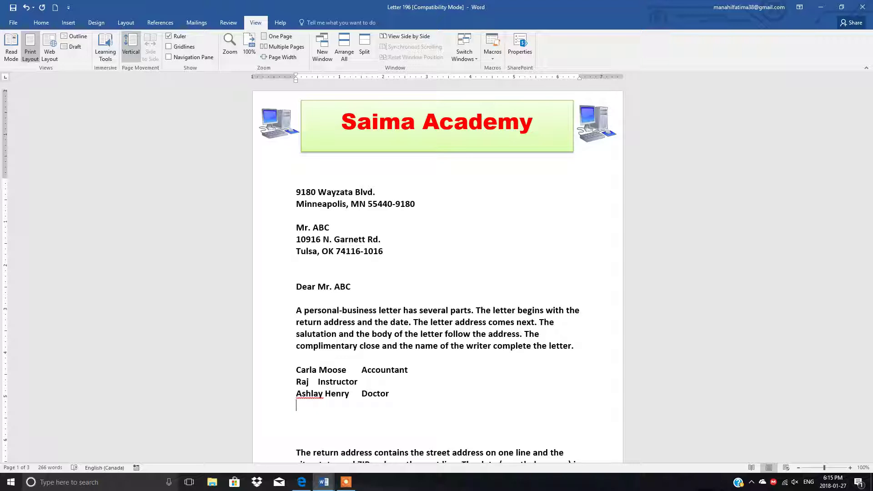
{"action": "type", "text": "Robert Smith\tEngineer"}
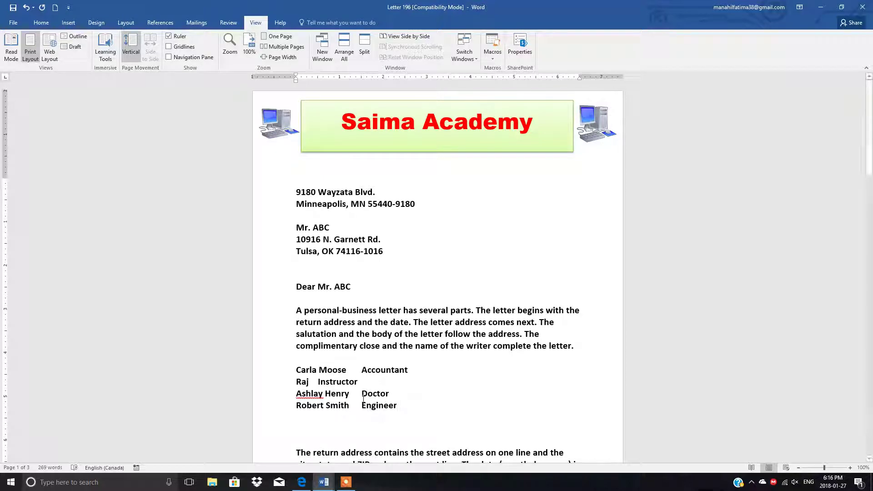
Step: Correct the misspelled first name in the "Doctor" line by replacing its second "a" with "e"
{"action": "left_click", "coordinate": [320, 394]}
{"action": "key", "text": "BackSpace"}
{"action": "type", "text": "e"}
{"action": "left_click", "coordinate": [462, 404]}
Step: Select the four name and occupation lines and set a left tab stop at about 4.5 inches
{"action": "left_click_drag", "start_coordinate": [295, 370], "coordinate": [403, 412]}
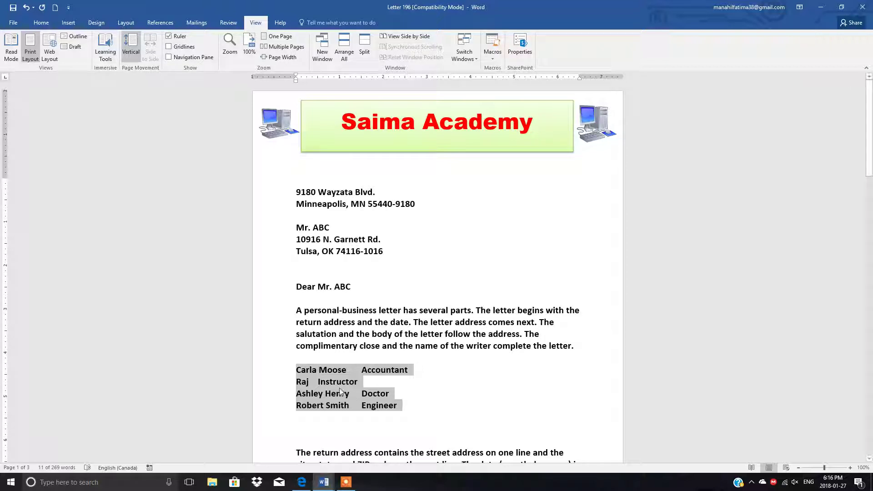
{"action": "left_click", "coordinate": [492, 77]}
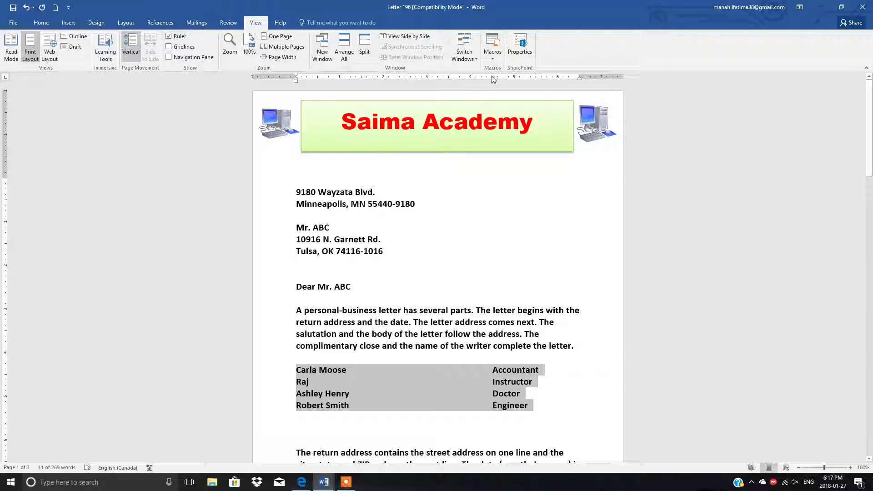
Step: Replace the selected lines' left tab stop with a center tab stop at about 3.5 inches
{"action": "left_click_drag", "start_coordinate": [492, 78], "coordinate": [490, 183]}
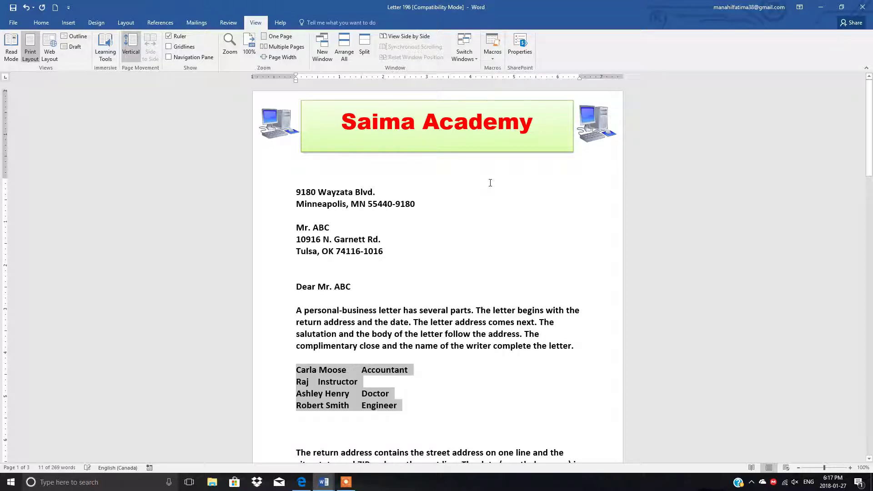
{"action": "left_click", "coordinate": [6, 79]}
{"action": "left_click", "coordinate": [449, 78]}
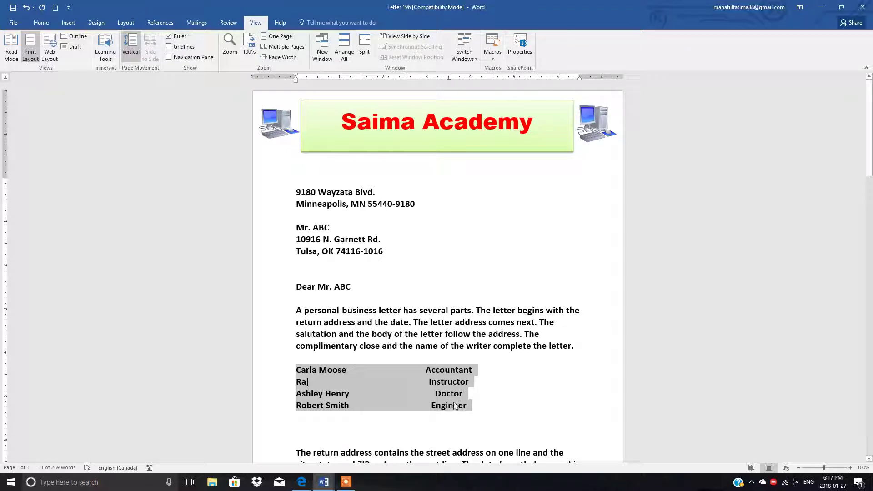
Step: Replace the selected lines' center tab stop with a right tab stop at about 4.5 inches
{"action": "left_click_drag", "start_coordinate": [449, 79], "coordinate": [442, 94]}
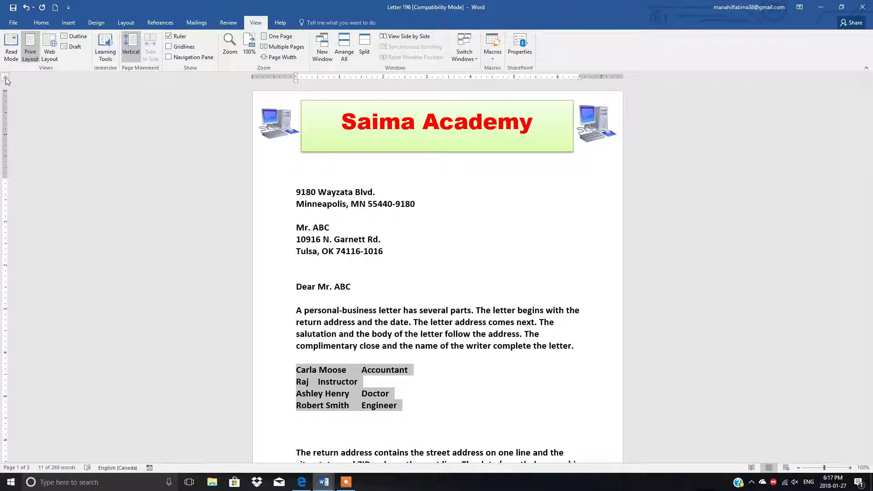
{"action": "left_click", "coordinate": [493, 77]}
{"action": "left_click", "coordinate": [492, 78]}
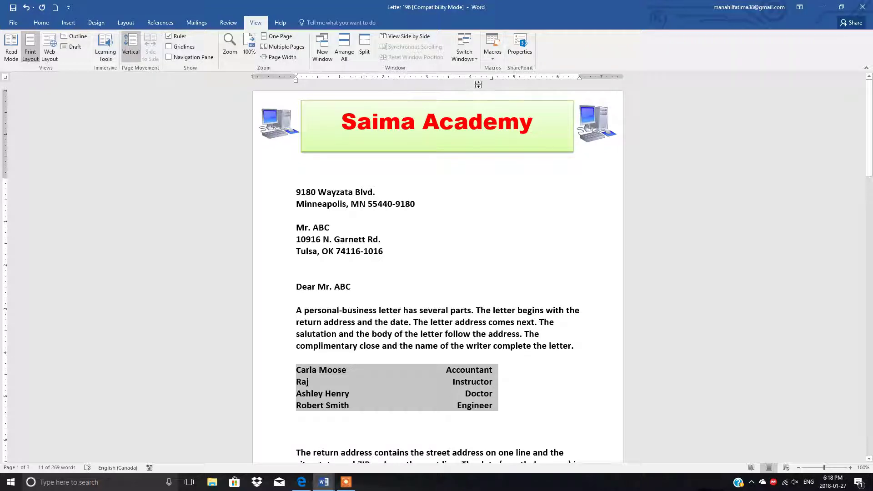
Step: Replace the right tab stop of the four list lines with a left tab stop at about 4.5 inches and deselect them
{"action": "left_click_drag", "start_coordinate": [491, 78], "coordinate": [492, 118]}
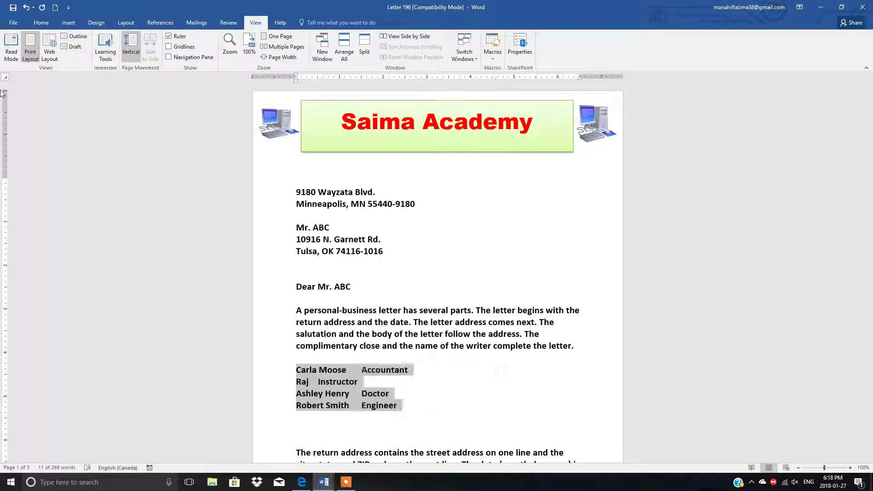
{"action": "left_click", "coordinate": [5, 77]}
{"action": "left_click", "coordinate": [5, 77]}
{"action": "left_click", "coordinate": [5, 77]}
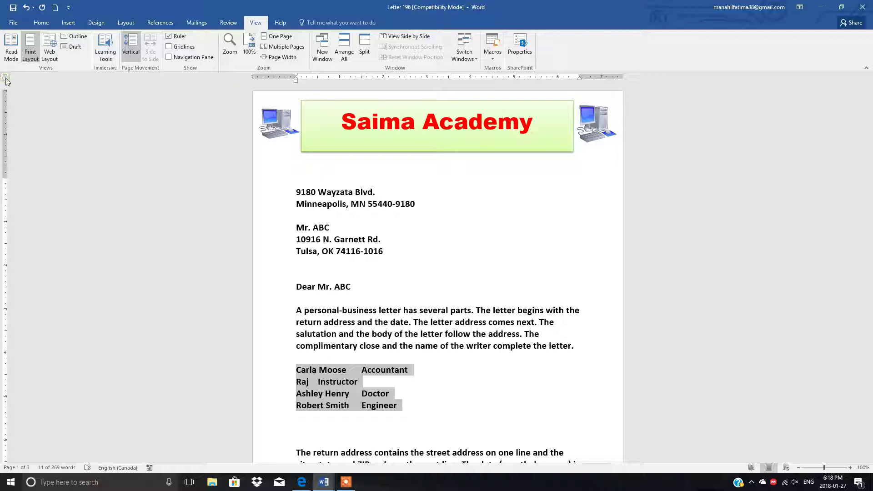
{"action": "left_click", "coordinate": [5, 77]}
{"action": "left_click", "coordinate": [6, 77]}
{"action": "left_click", "coordinate": [6, 77]}
{"action": "left_click", "coordinate": [6, 77]}
{"action": "left_click", "coordinate": [493, 78]}
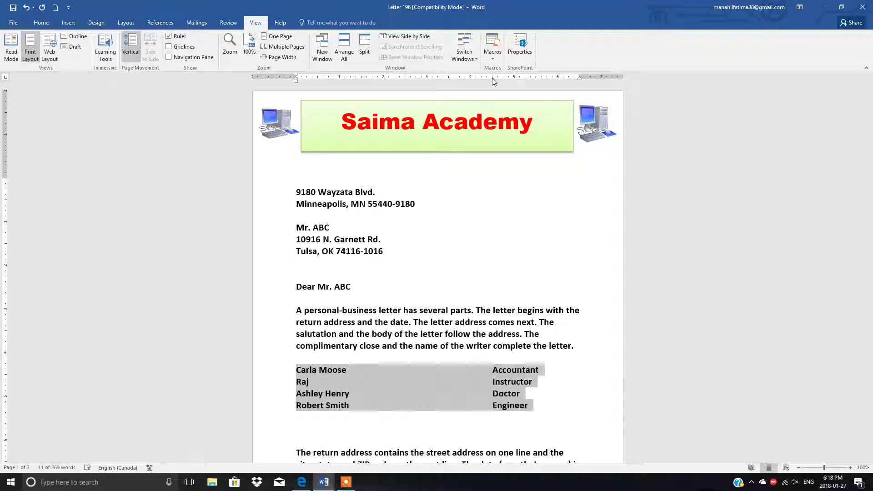
{"action": "left_click", "coordinate": [586, 402]}
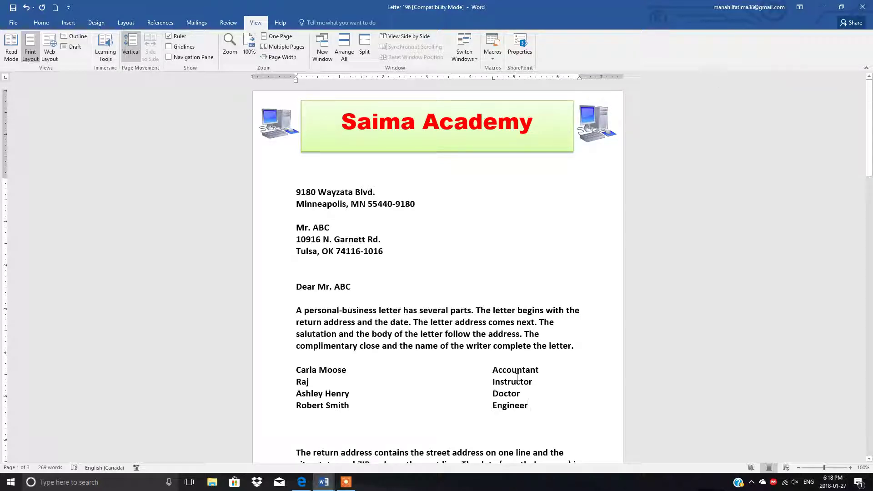
Step: Insert the current date in the 2018-01-27 format on the blank line below the recipient's address
{"action": "left_click", "coordinate": [296, 264]}
{"action": "left_click", "coordinate": [68, 24]}
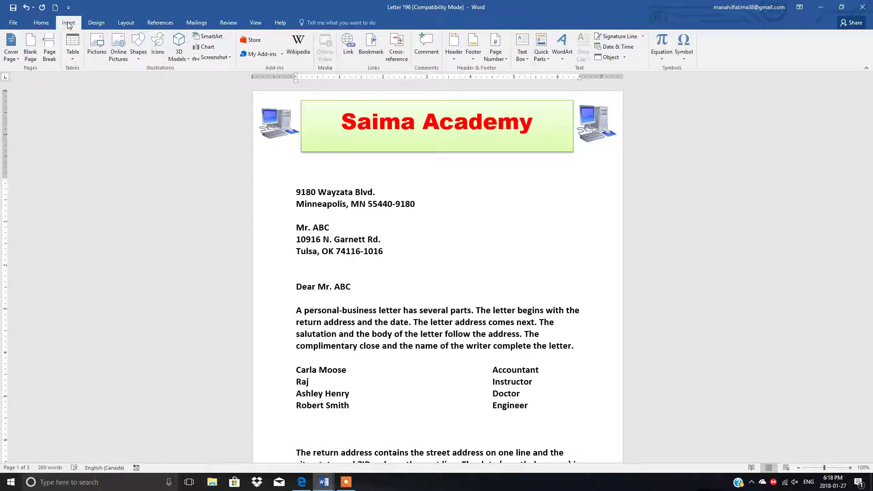
{"action": "left_click", "coordinate": [613, 48]}
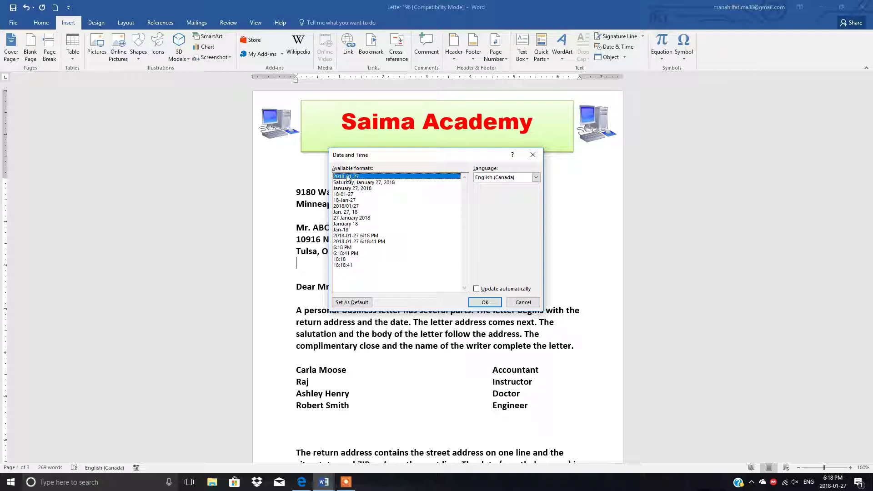
{"action": "left_click", "coordinate": [481, 303]}
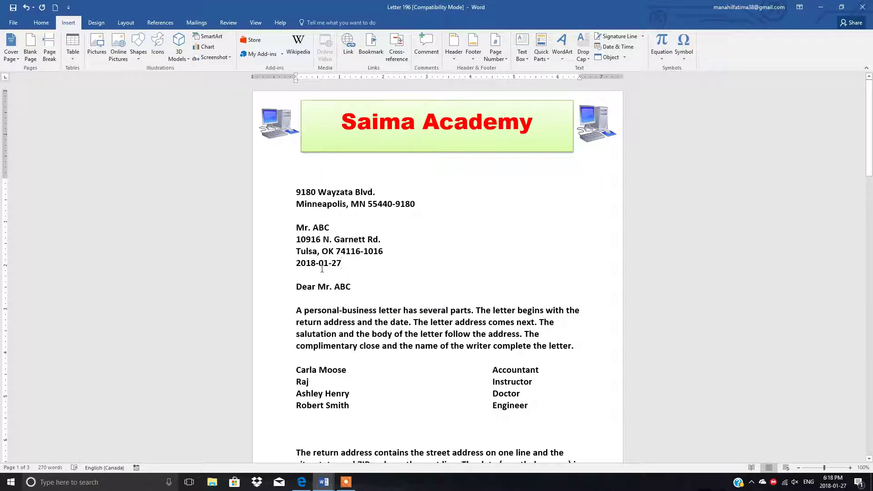